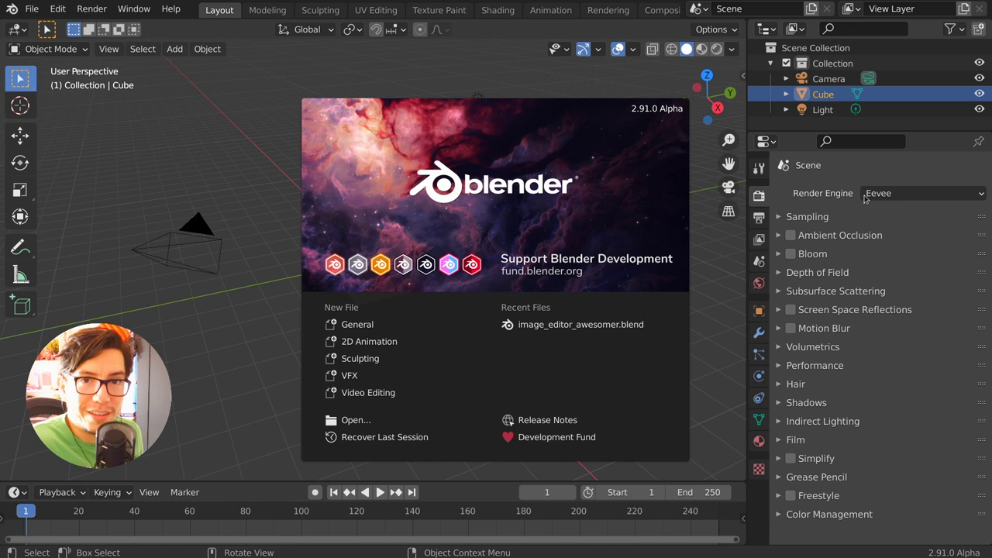
# Dismiss the splash screen and search the render properties for "sam".
pyautogui.click(876, 142)
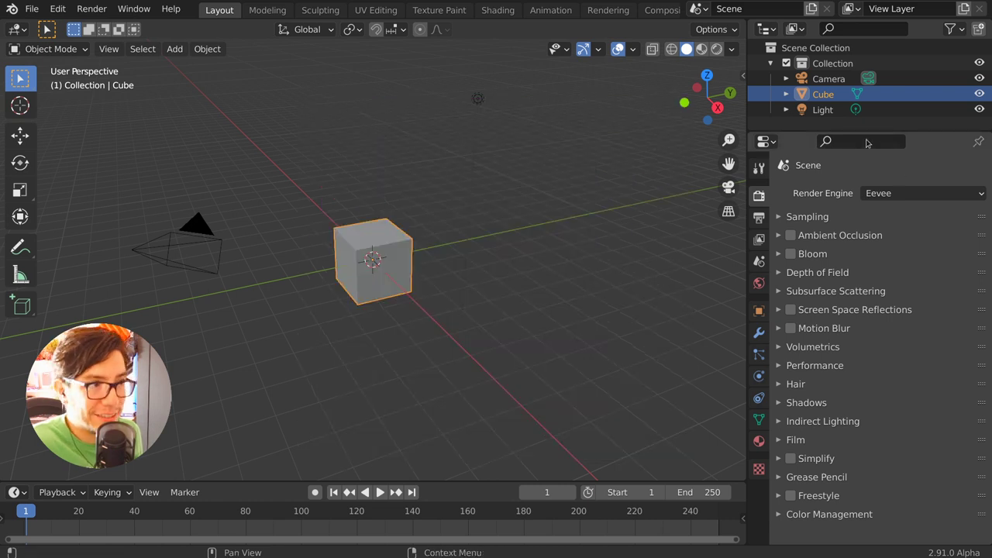
pyautogui.click(866, 141)
pyautogui.press('Escape')
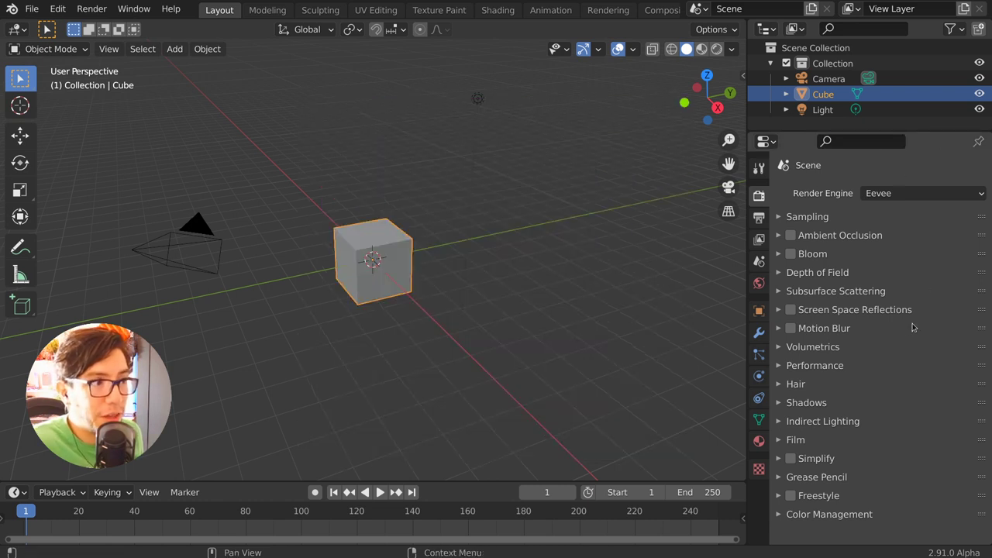
pyautogui.hotkey('ctrl', 'f')
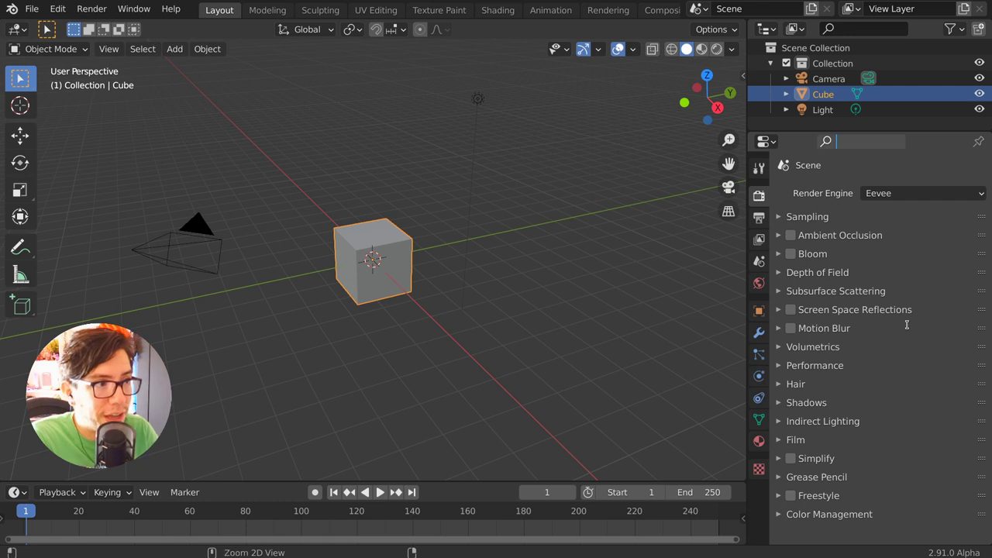
pyautogui.write('sam')
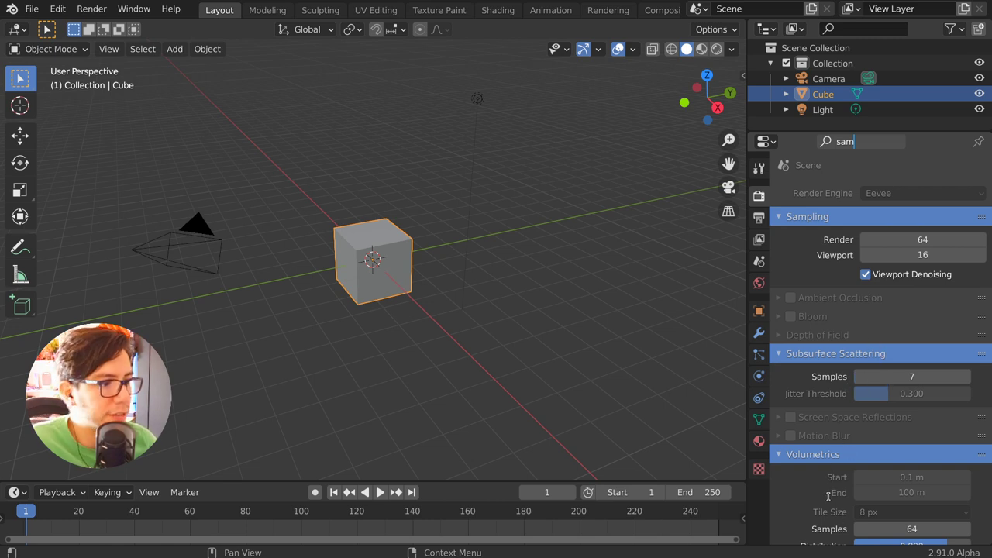
pyautogui.press('Return')
pyautogui.scroll(-3, 830, 498)
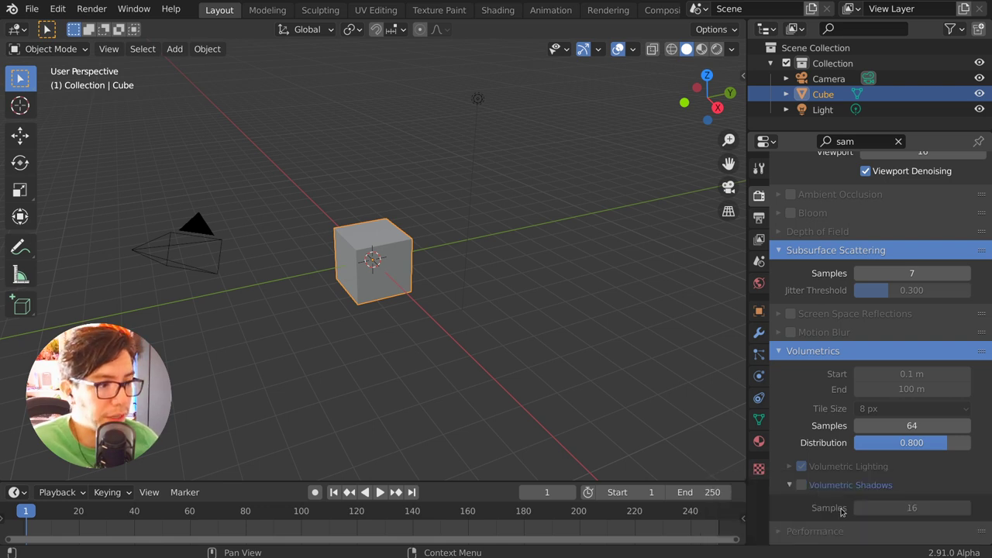
# Enable Volumetric Shadows in the render settings and clear the property search.
pyautogui.click(806, 486)
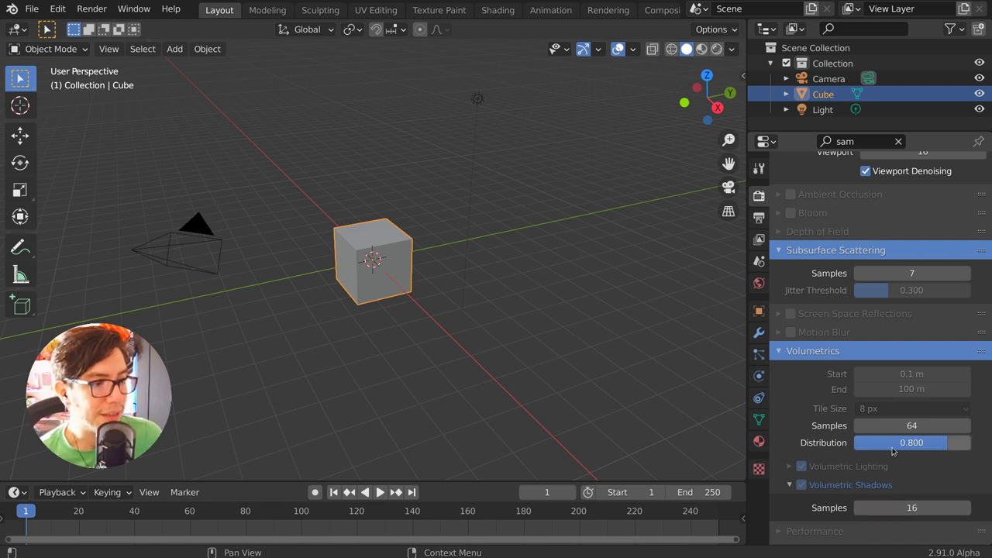
pyautogui.click(897, 142)
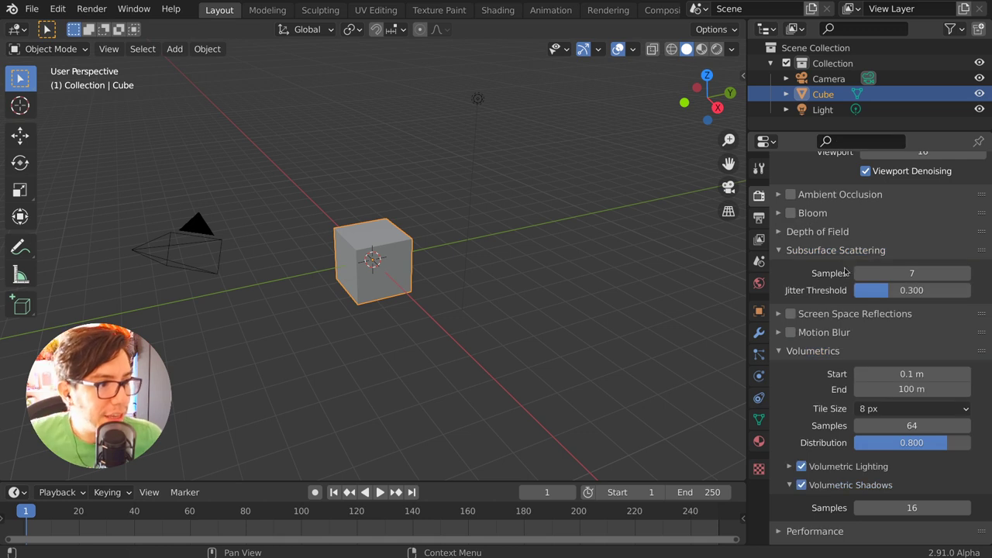
# Collapse the Subsurface Scattering, Volumetrics and Sampling sections of the render properties.
pyautogui.click(843, 252)
pyautogui.click(829, 307)
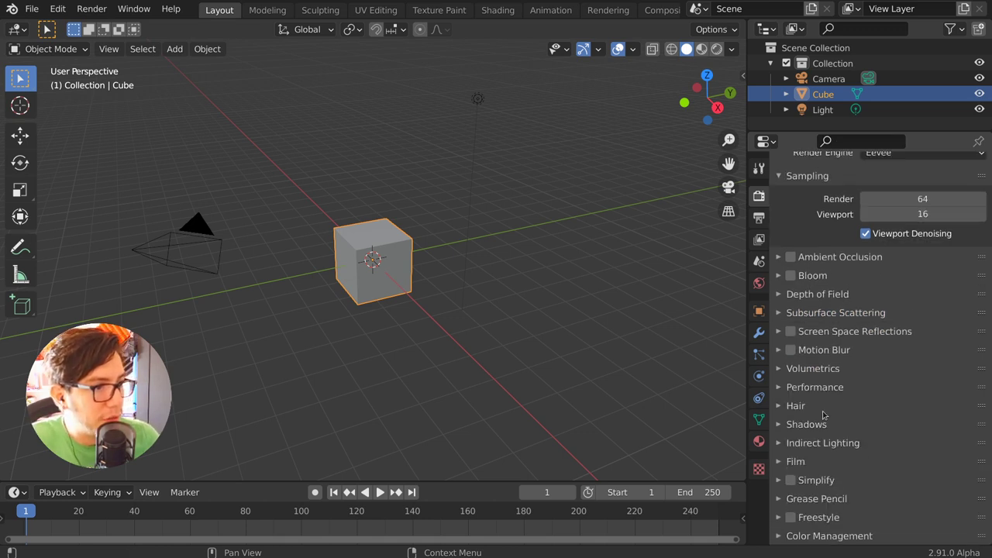
pyautogui.click(808, 176)
# Search the render properties for "sampl", then cancel the search.
pyautogui.click(848, 140)
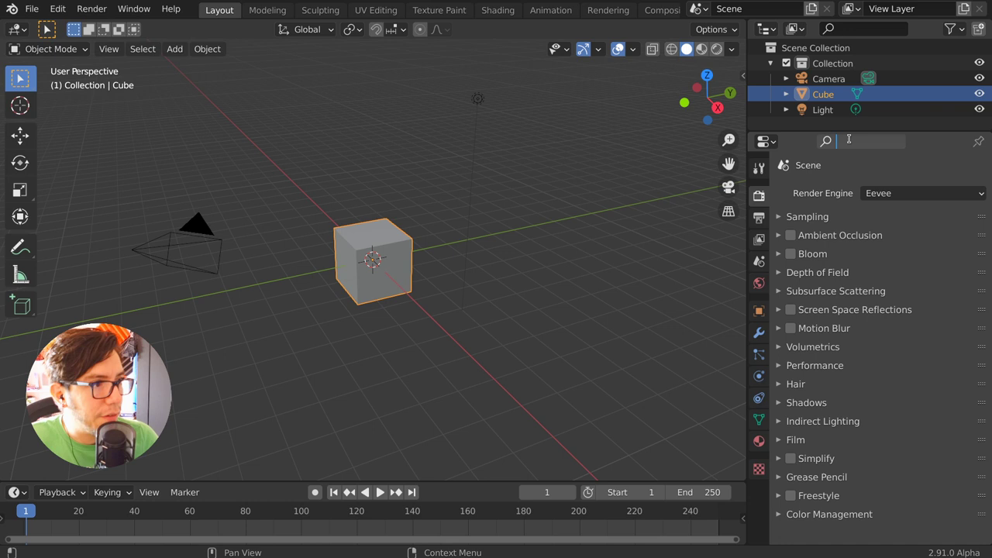
pyautogui.write('sampl')
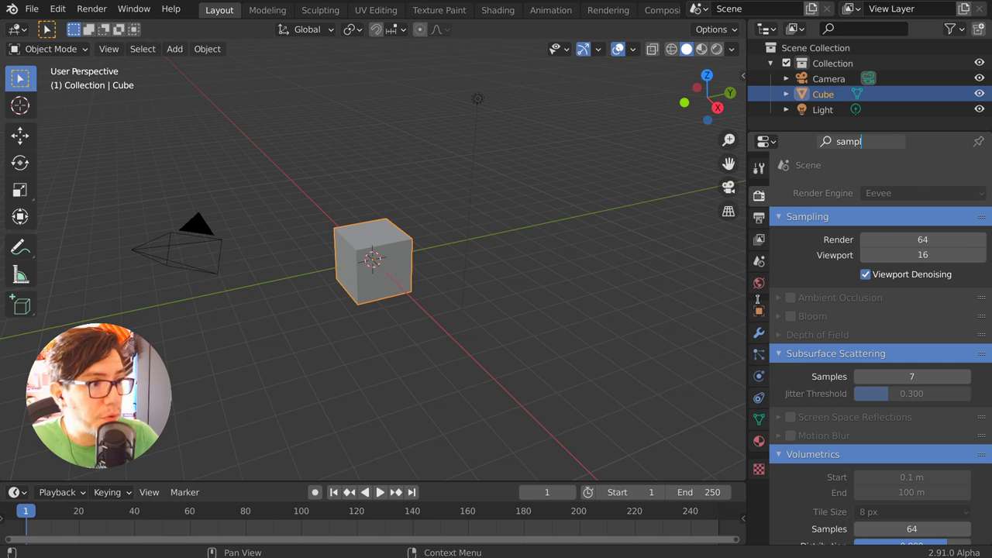
pyautogui.press('Escape')
# Add an Array modifier and a Bevel modifier to the cube, and collapse both modifiers' settings.
pyautogui.click(758, 331)
pyautogui.click(848, 194)
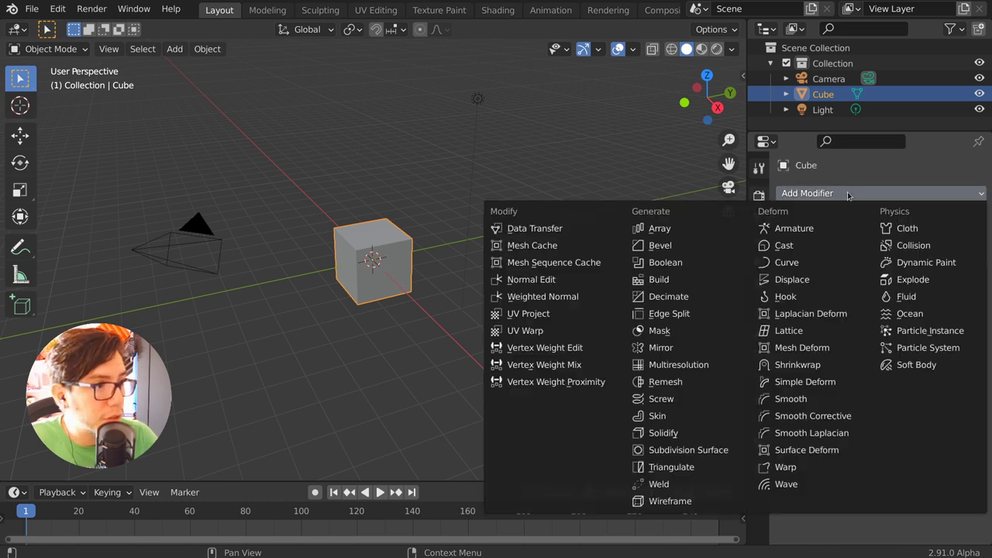
pyautogui.click(684, 228)
pyautogui.click(806, 193)
pyautogui.click(660, 245)
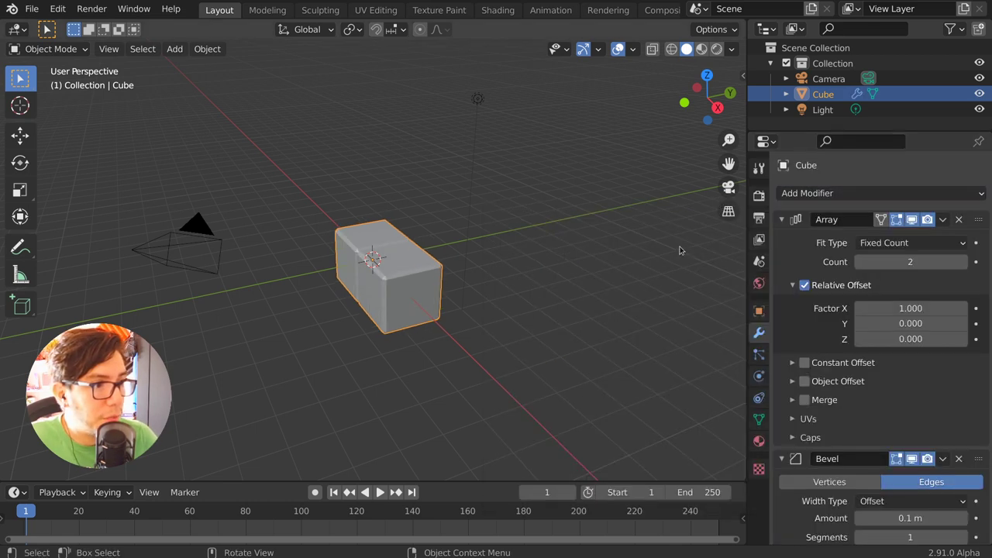
pyautogui.click(781, 220)
pyautogui.click(781, 241)
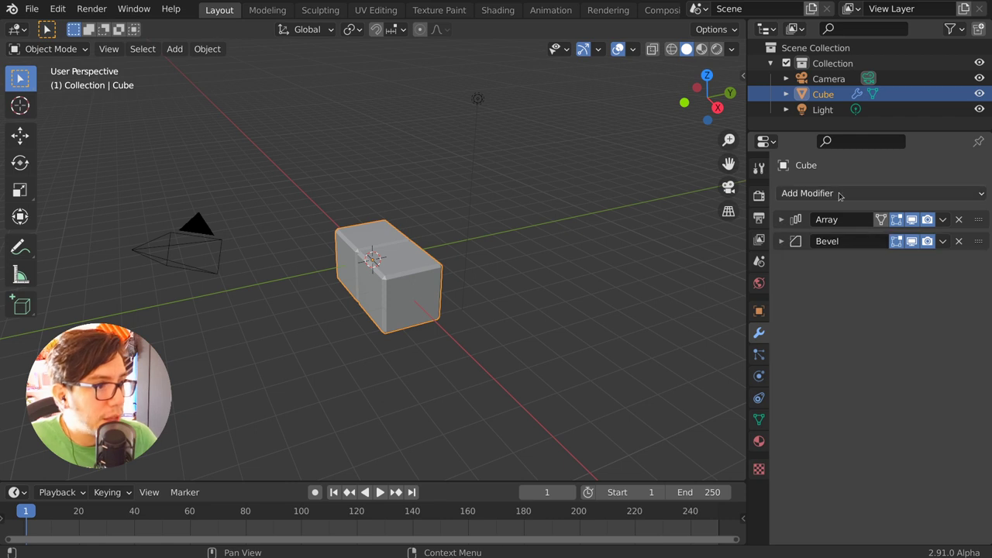
# Search the cube's modifier settings for "typ", clear the search, and review the Array and Bevel settings.
pyautogui.click(847, 142)
pyautogui.write('typ')
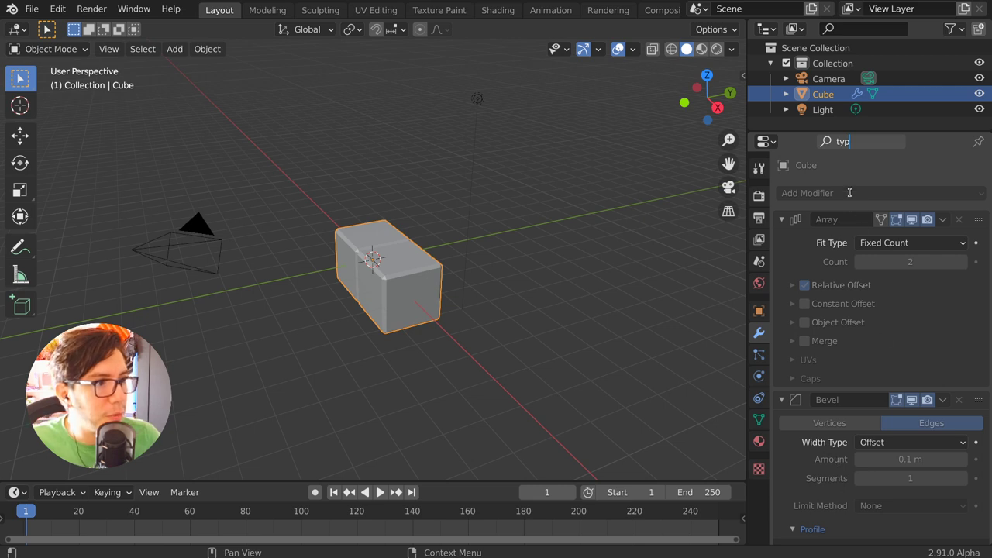
pyautogui.press('BackSpace')
pyautogui.press('BackSpace')
pyautogui.press('BackSpace')
pyautogui.scroll(-2, 845, 461)
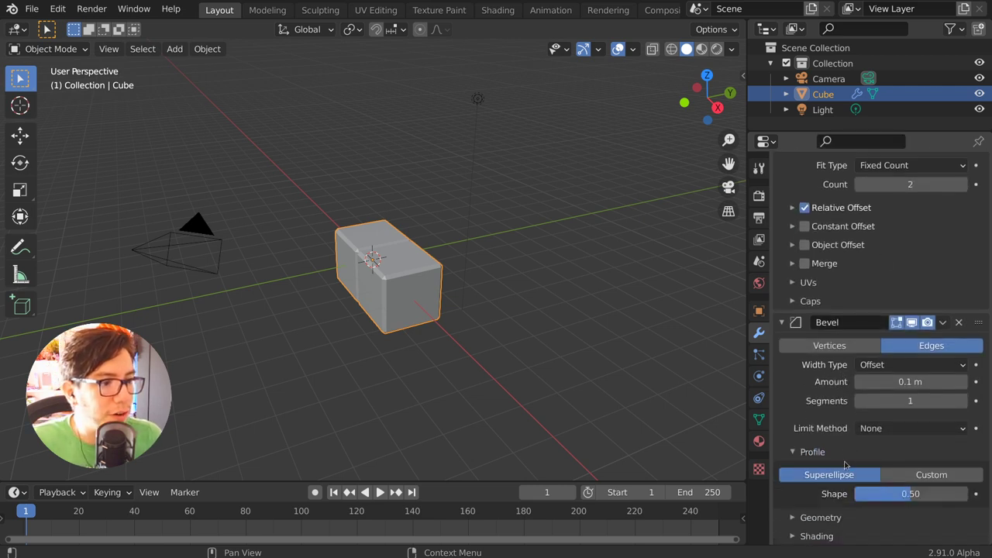
pyautogui.scroll(2, 848, 464)
# Collapse the settings of both the Array and the Bevel modifier.
pyautogui.click(781, 220)
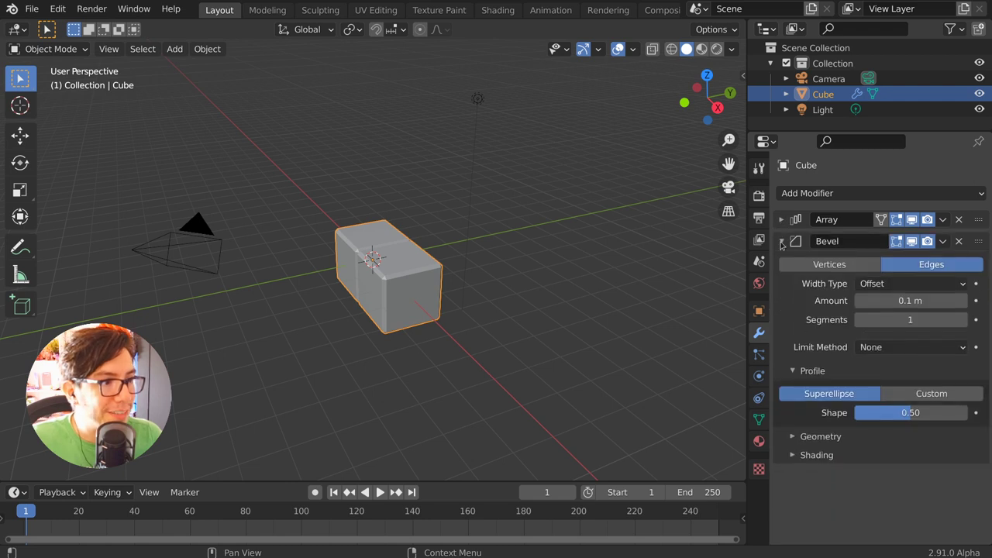
pyautogui.click(781, 241)
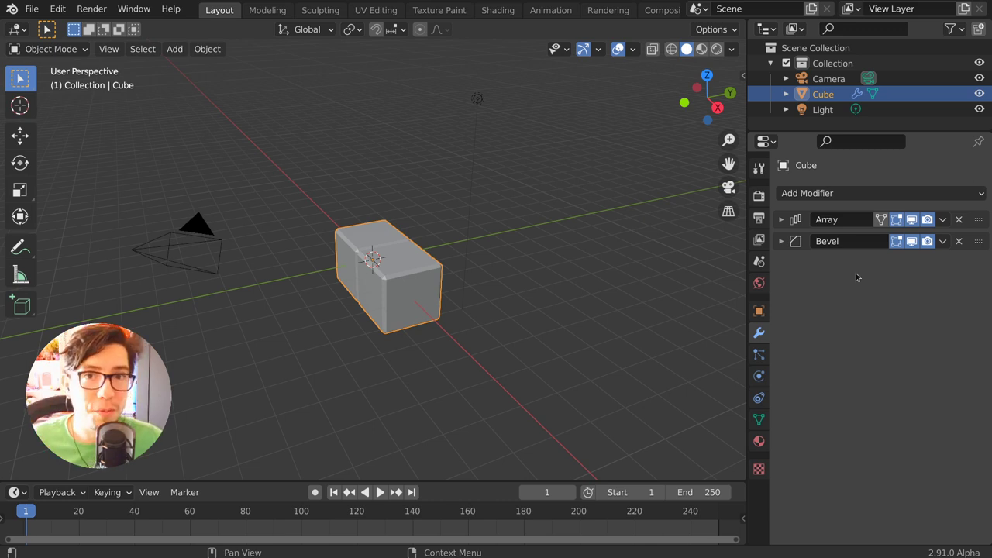
pyautogui.click(780, 220)
pyautogui.click(780, 220)
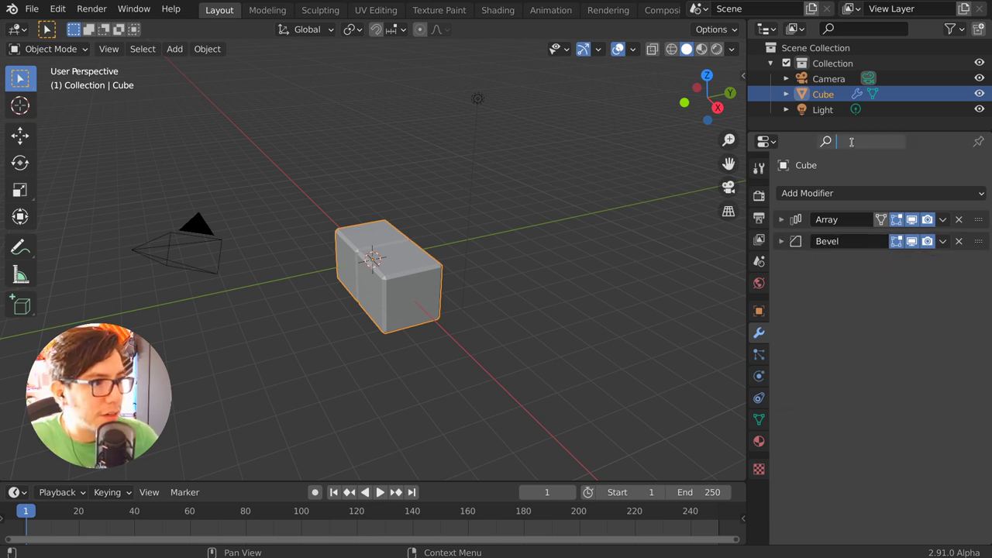
# With only the Bevel modifier expanded, search the modifier settings for "type" and clear the search.
pyautogui.click(781, 241)
pyautogui.click(860, 140)
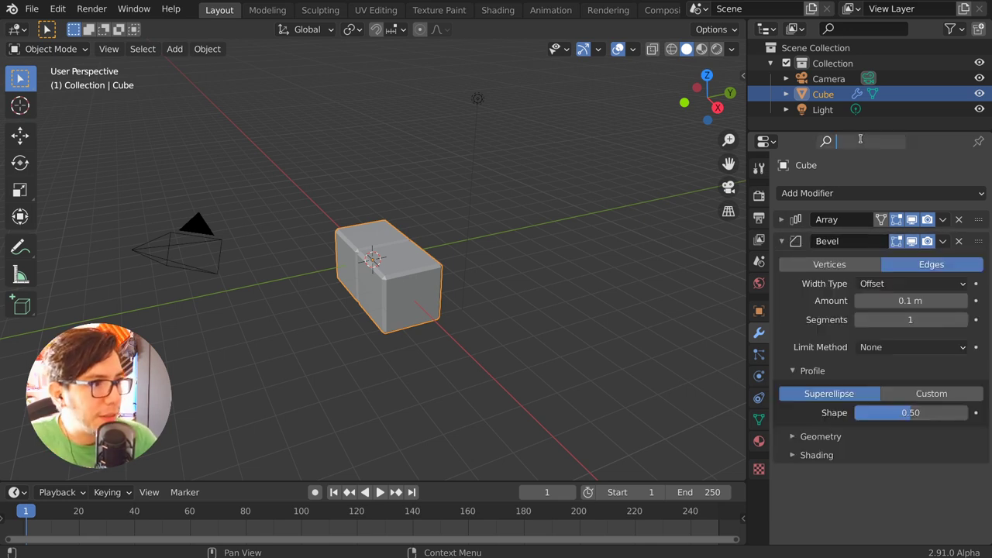
pyautogui.write('type')
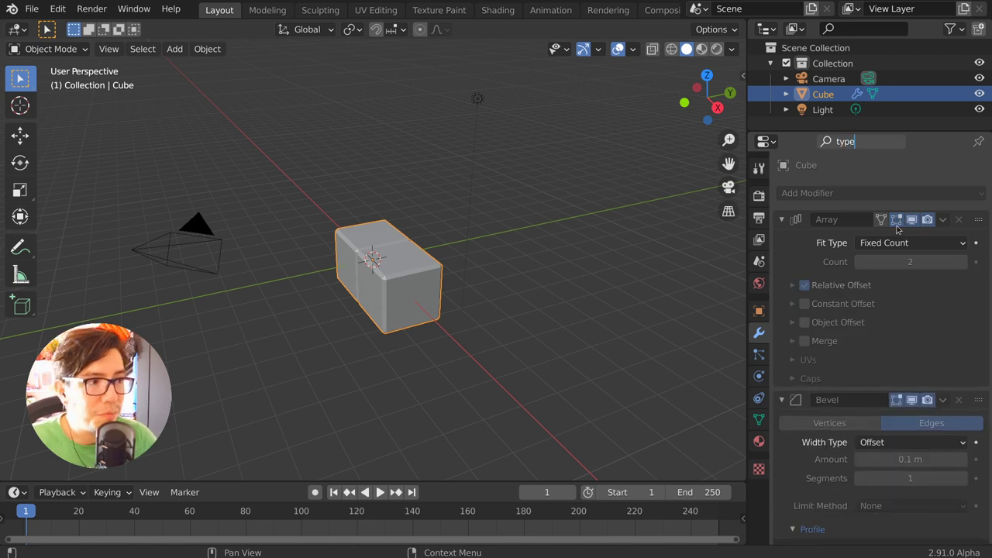
pyautogui.hotkey('alt', 'f')
pyautogui.scroll(-2, 905, 300)
pyautogui.scroll(2, 903, 301)
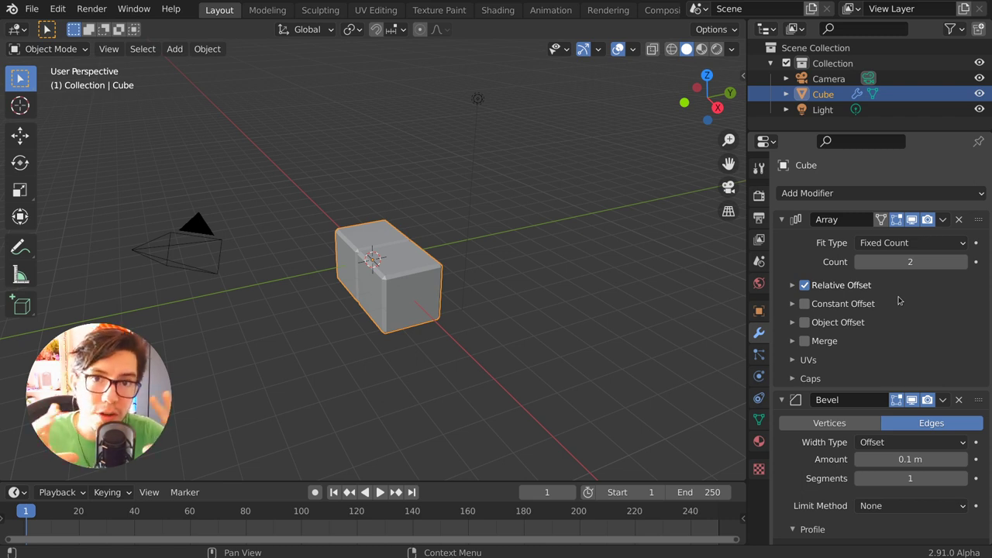
# Search the render properties for "sampl" and look through the highlighted sections.
pyautogui.click(760, 197)
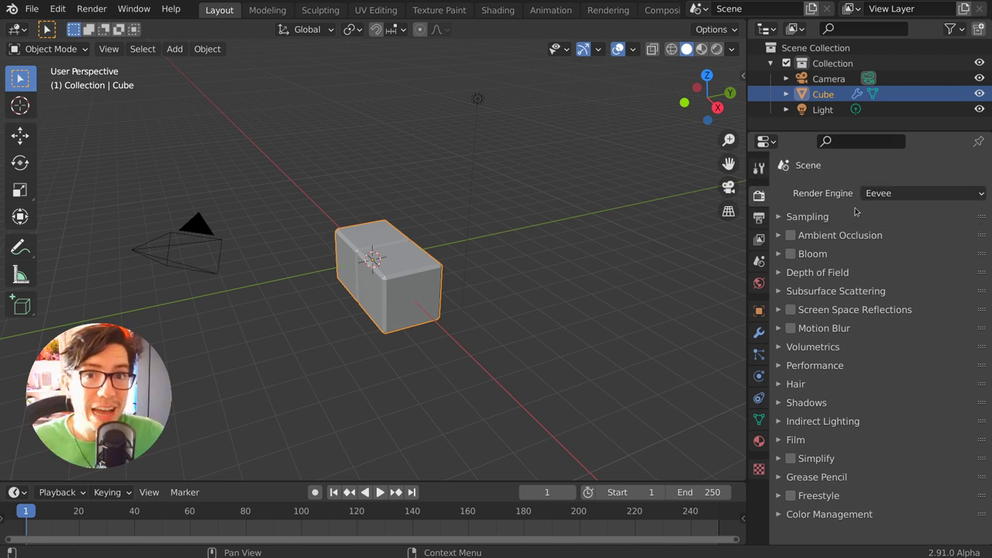
pyautogui.click(850, 139)
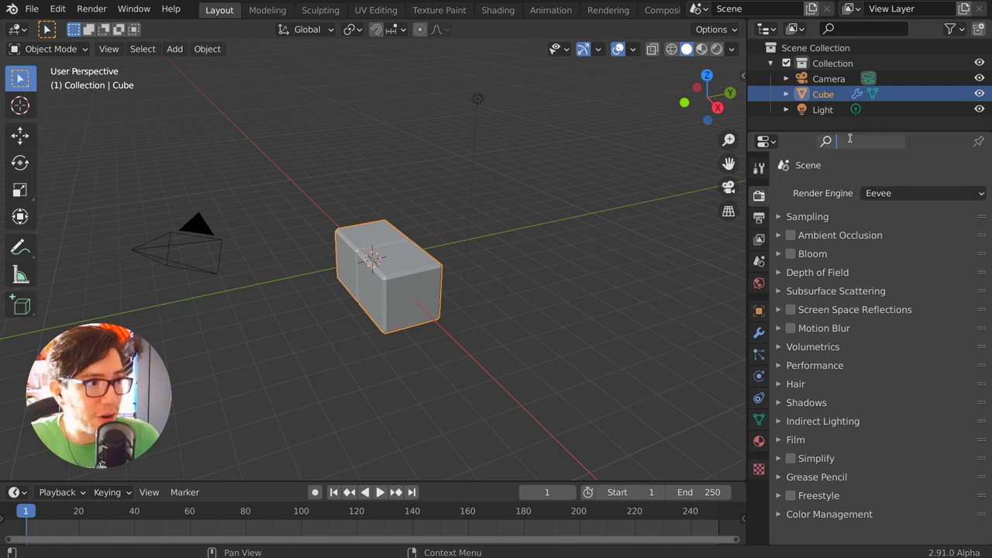
pyautogui.write('sampl')
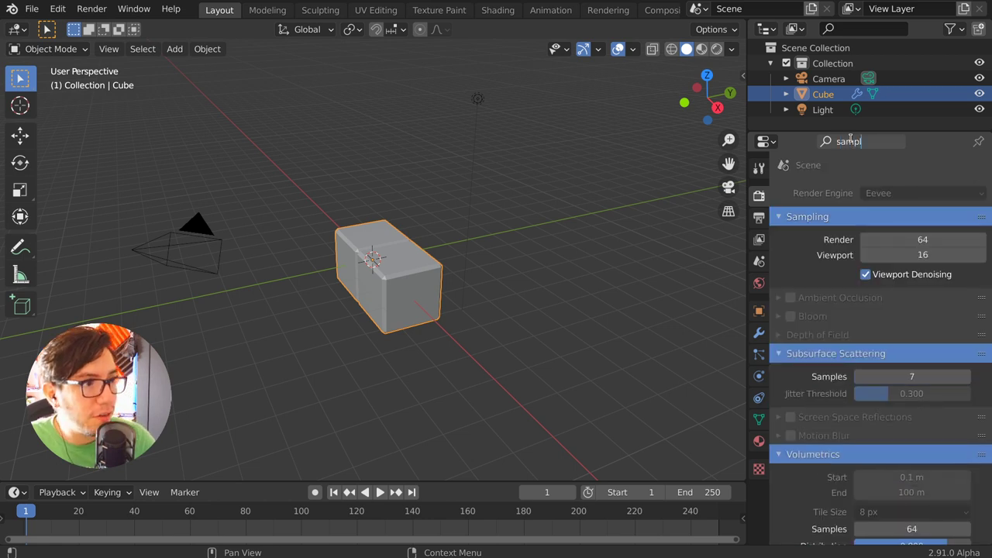
pyautogui.press('Return')
pyautogui.scroll(-5, 867, 325)
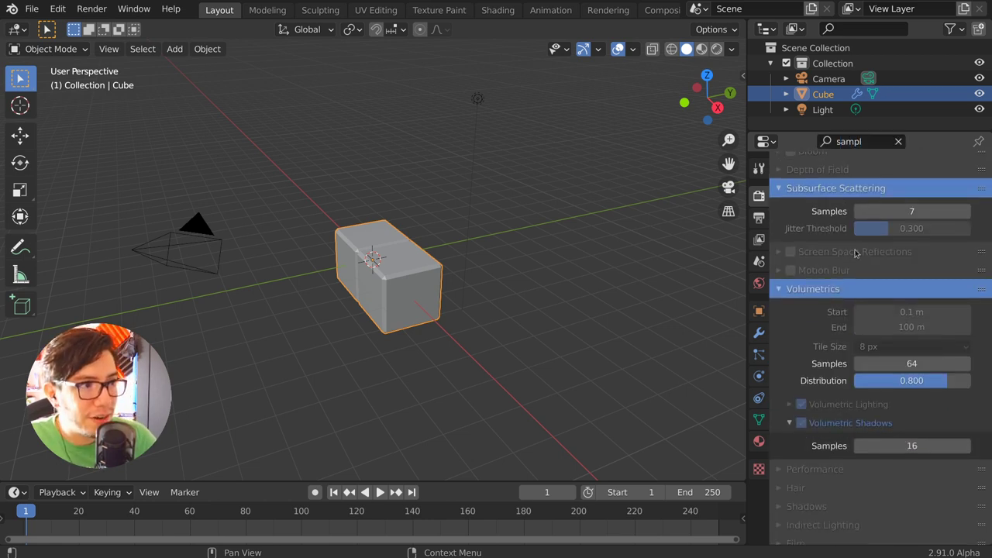
pyautogui.scroll(5, 855, 252)
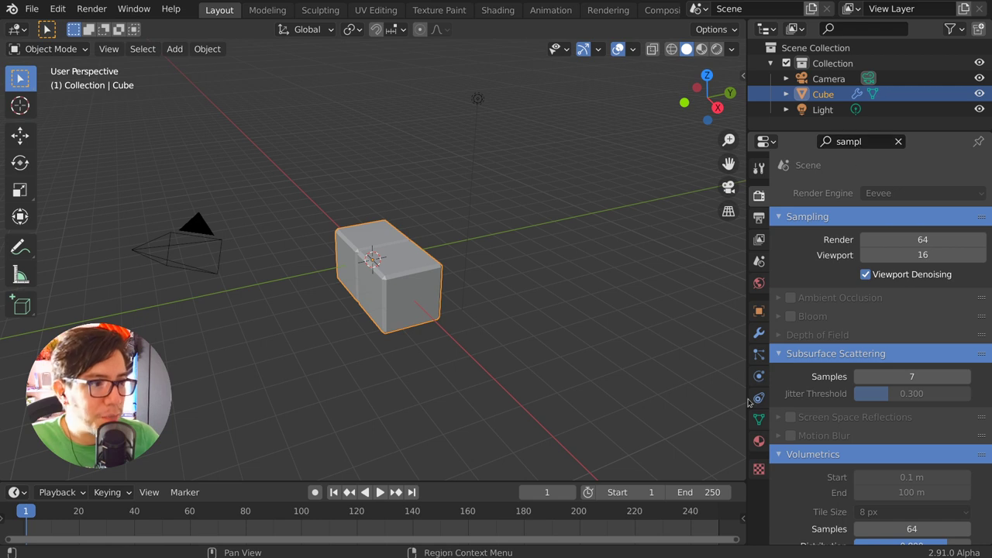
# Compare how the "sampl" search filters the object, render and active tool properties.
pyautogui.click(759, 311)
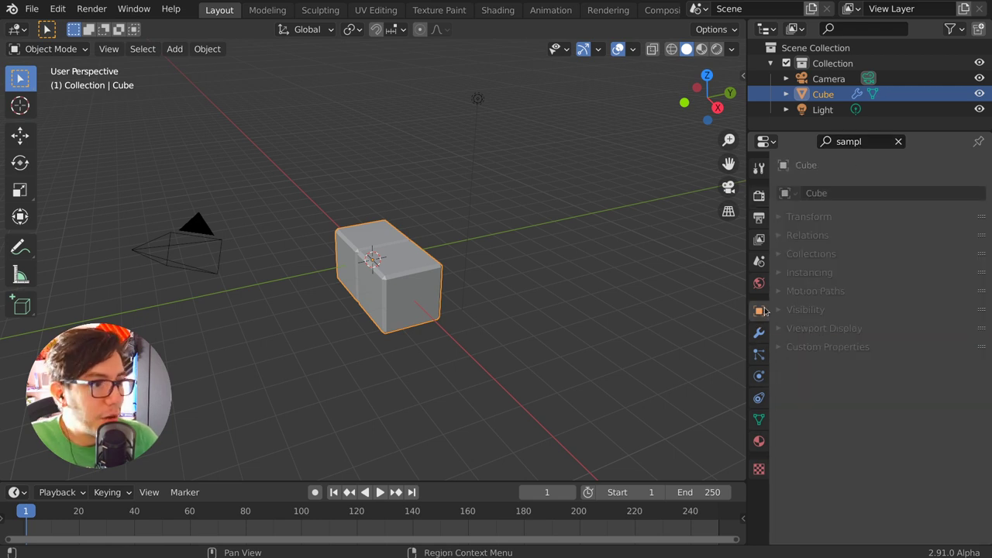
pyautogui.click(759, 195)
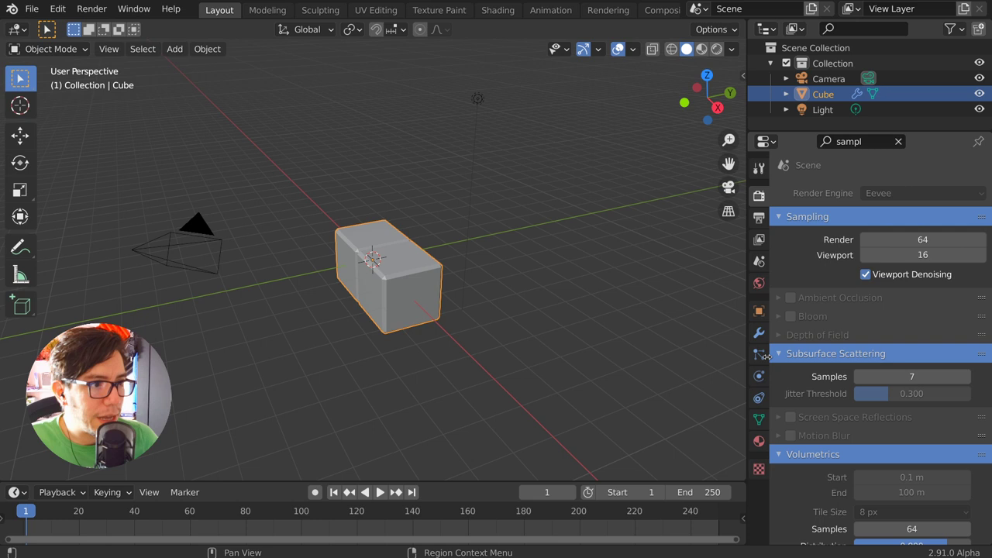
pyautogui.click(761, 312)
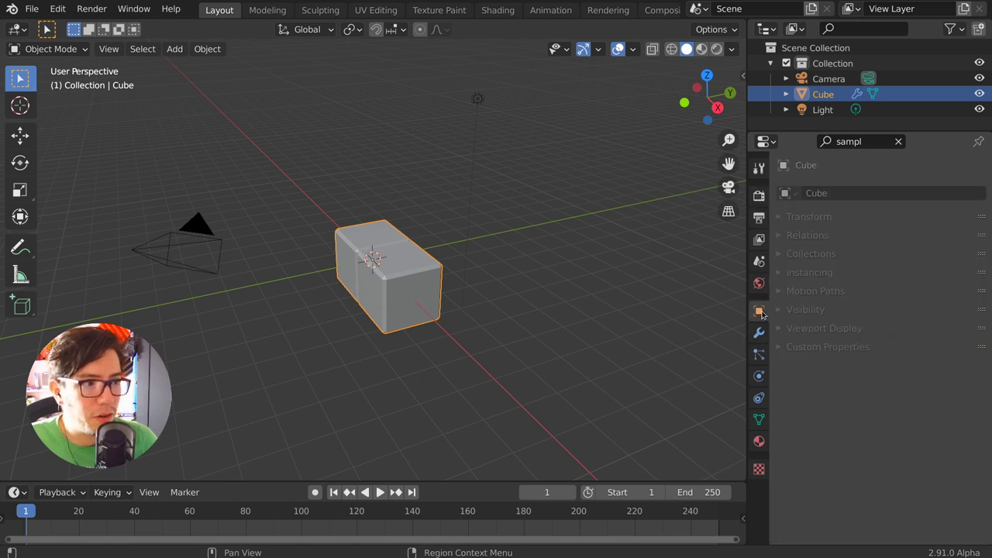
pyautogui.click(759, 195)
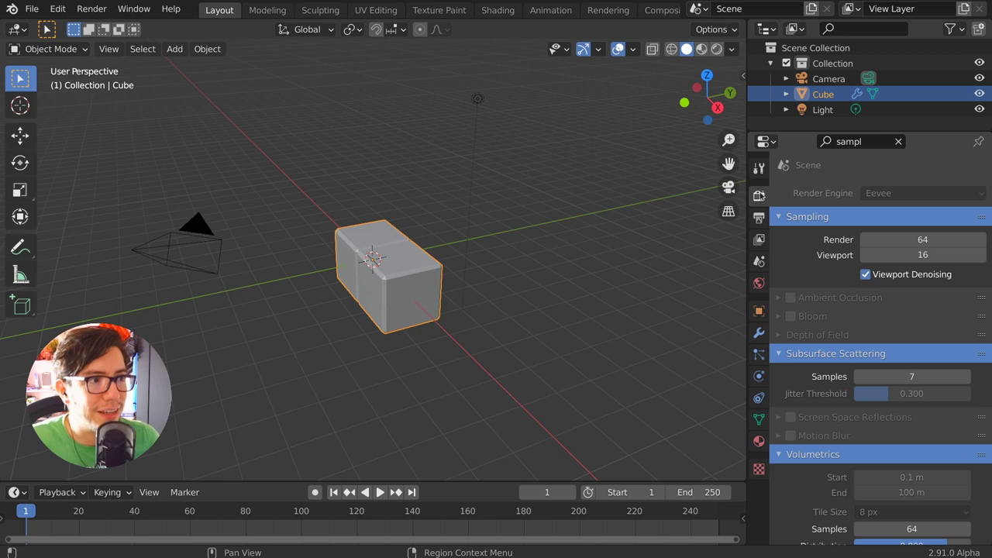
pyautogui.click(759, 170)
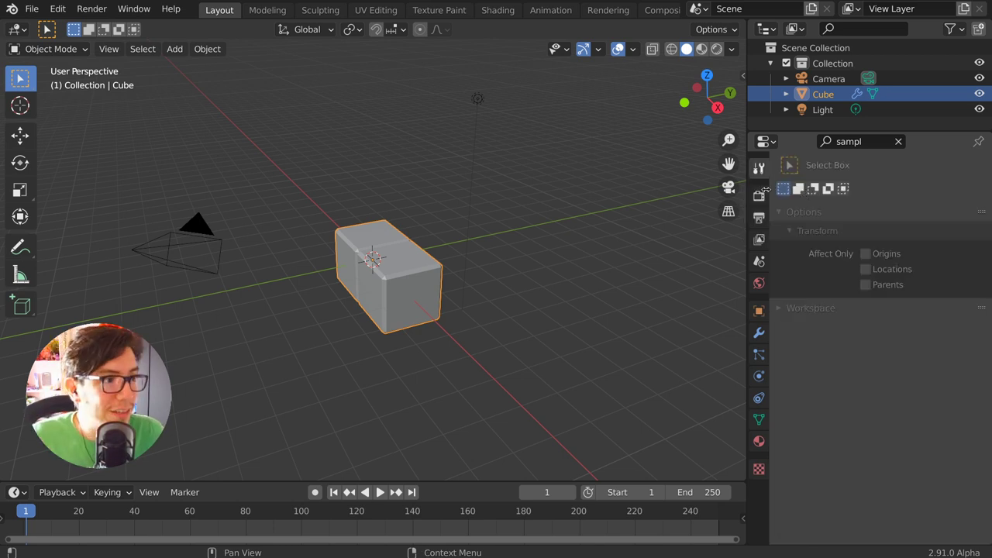
pyautogui.click(759, 196)
pyautogui.scroll(-5, 810, 256)
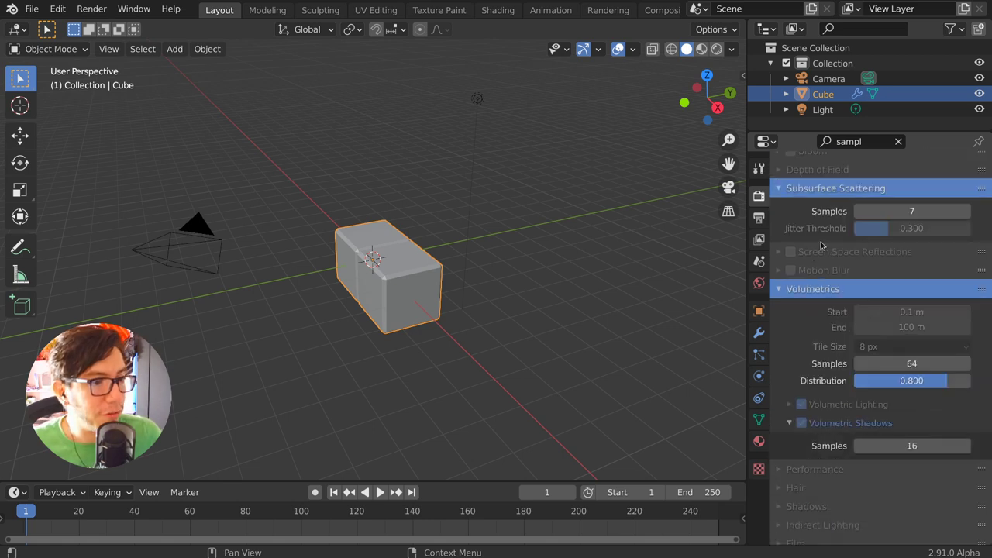
pyautogui.scroll(5, 821, 245)
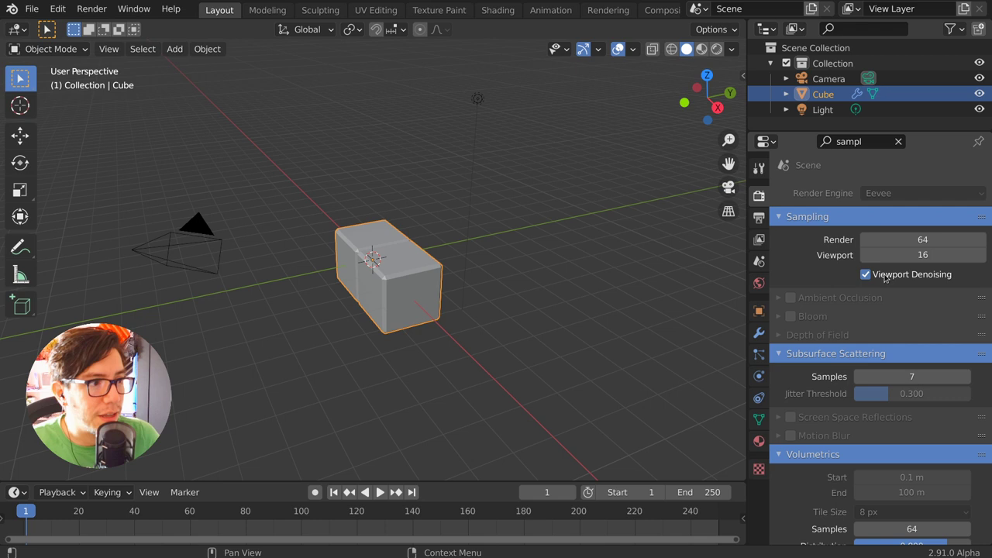
# Try other Search Match colors for the Properties editor in the theme preferences, including magenta (hue 0.930, saturation 1.000), and close the preferences.
pyautogui.press('F4')
pyautogui.click(418, 217)
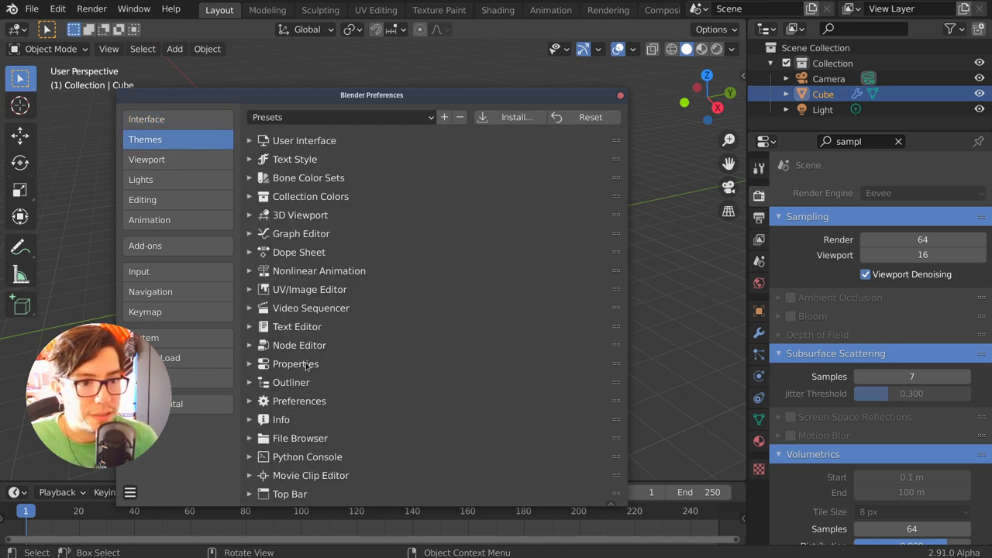
pyautogui.click(296, 363)
pyautogui.scroll(-2, 413, 309)
pyautogui.click(431, 324)
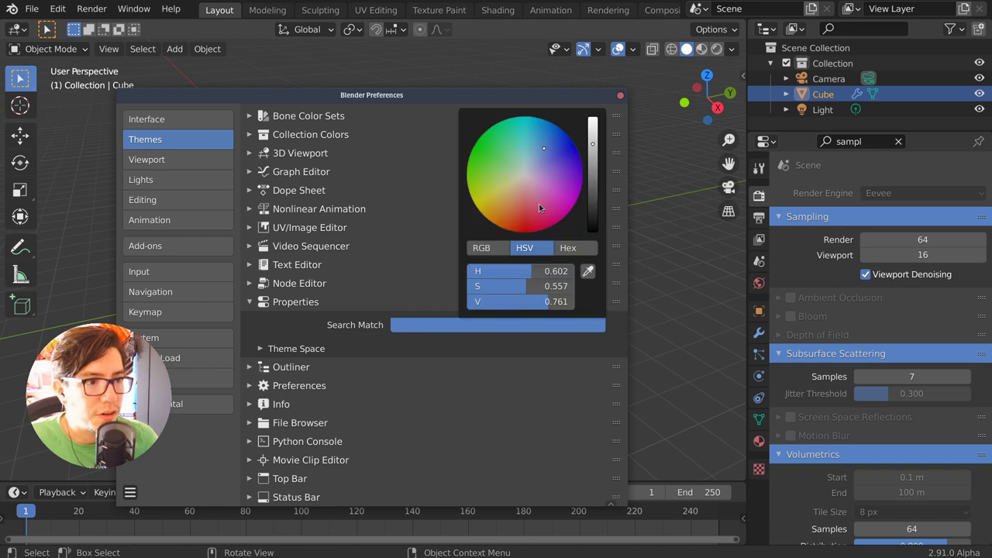
pyautogui.moveTo(538, 204)
pyautogui.mouseDown()
pyautogui.moveTo(503, 209)
pyautogui.moveTo(534, 231)
pyautogui.moveTo(574, 210)
pyautogui.moveTo(543, 228)
pyautogui.moveTo(484, 213)
pyautogui.moveTo(548, 226)
pyautogui.mouseUp()
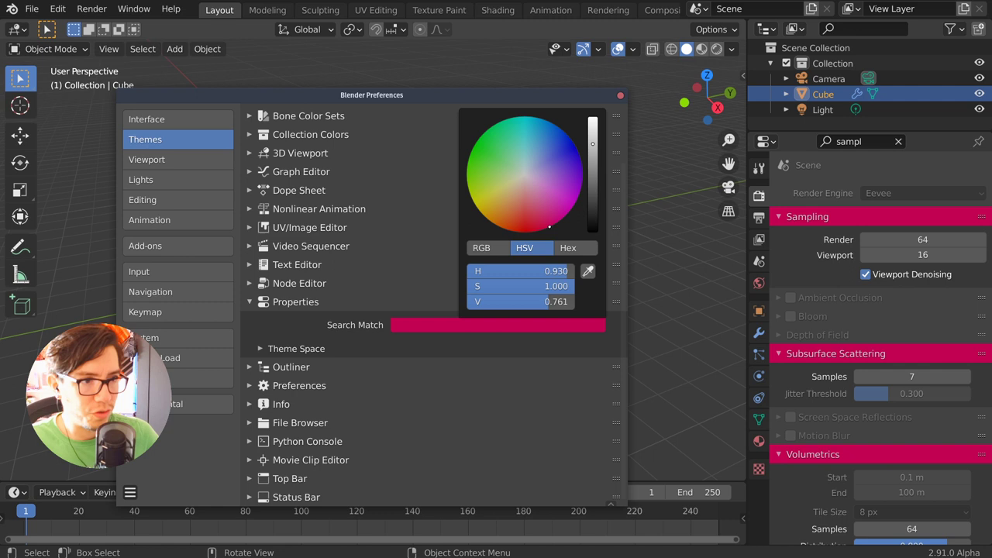
pyautogui.moveTo(549, 226)
pyautogui.mouseDown()
pyautogui.moveTo(553, 177)
pyautogui.moveTo(538, 152)
pyautogui.moveTo(512, 152)
pyautogui.moveTo(494, 209)
pyautogui.moveTo(541, 199)
pyautogui.moveTo(530, 182)
pyautogui.moveTo(538, 215)
pyautogui.moveTo(515, 227)
pyautogui.moveTo(486, 205)
pyautogui.moveTo(478, 156)
pyautogui.moveTo(499, 184)
pyautogui.moveTo(530, 137)
pyautogui.moveTo(526, 160)
pyautogui.mouseUp()
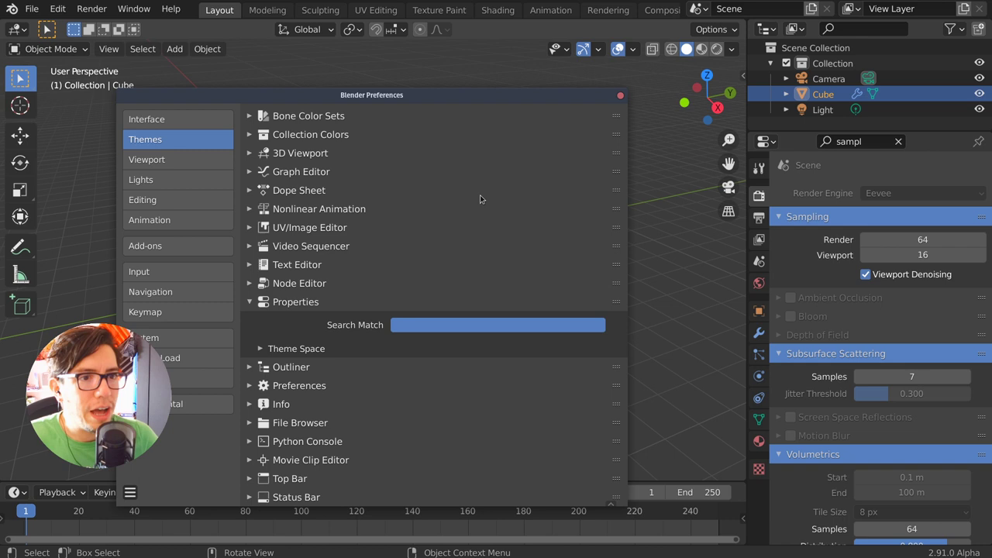
pyautogui.click(319, 302)
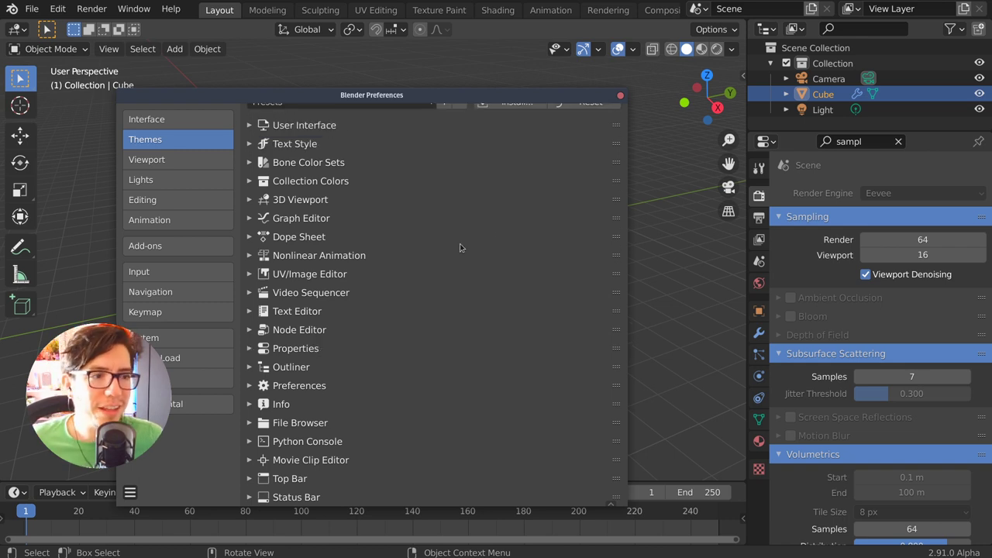
pyautogui.scroll(2, 447, 182)
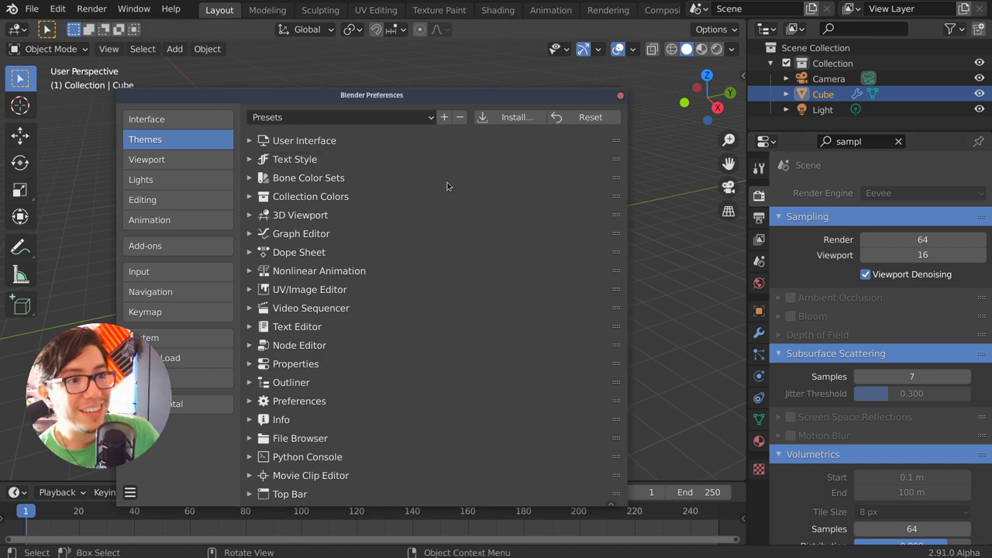
pyautogui.click(619, 97)
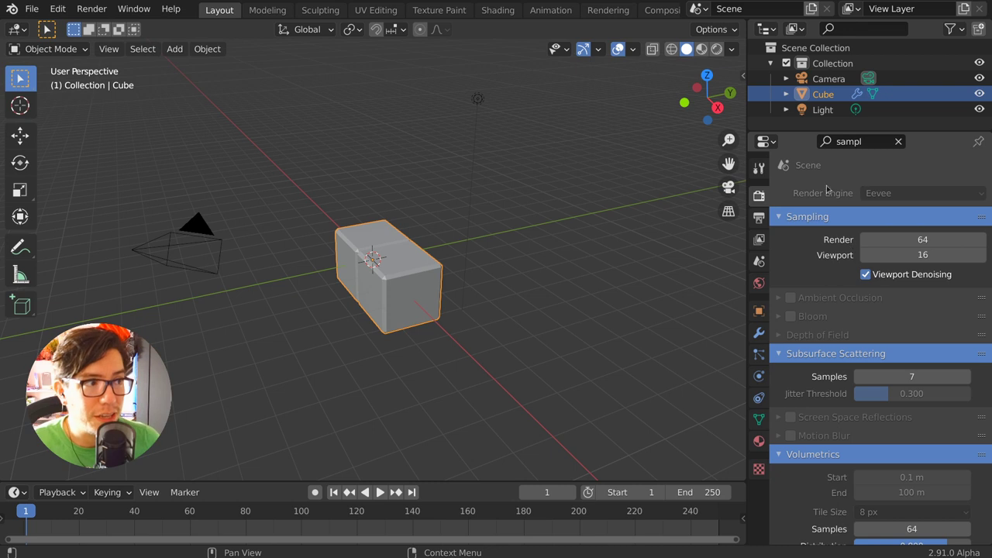
# Reopen the preferences, look over the Interface settings and close them.
pyautogui.press('F4')
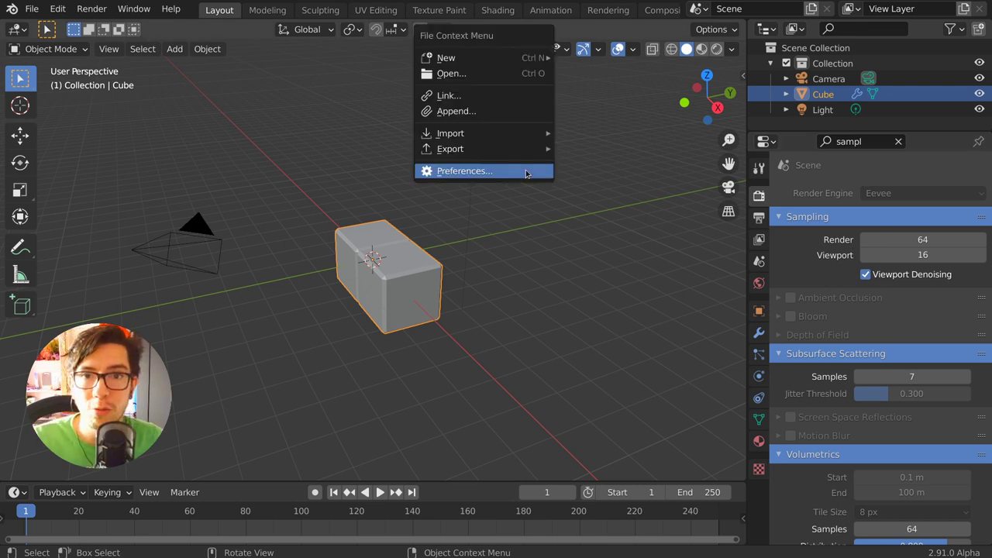
pyautogui.click(525, 171)
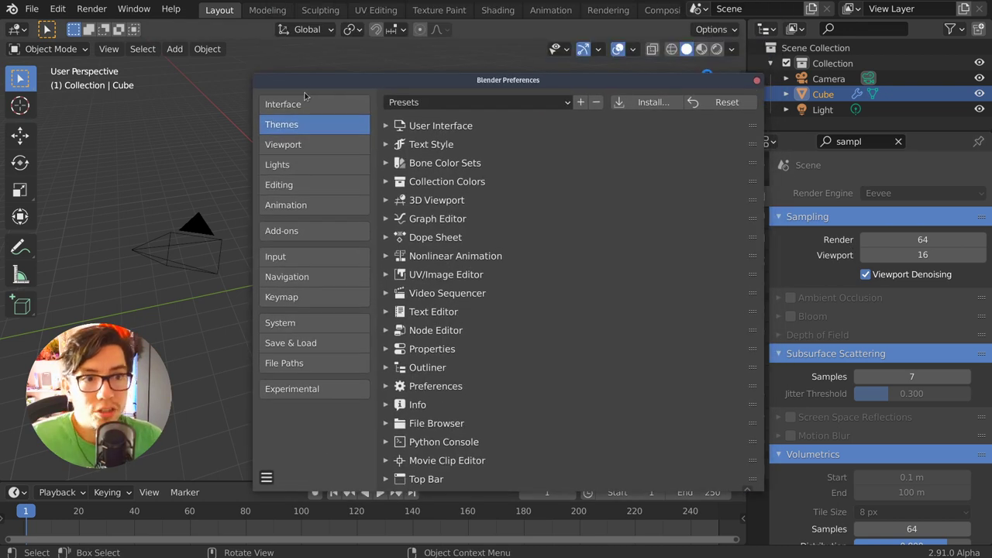
pyautogui.click(301, 105)
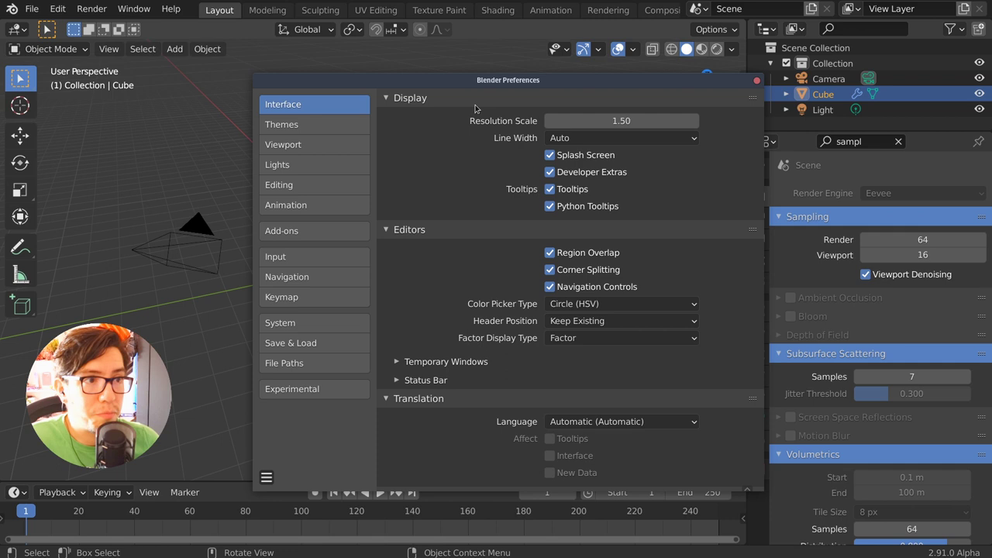
pyautogui.click(757, 81)
# Show the viewport sidebar, look through its View, SSGI, Gaffer and Item pages, and hide it.
pyautogui.press('n')
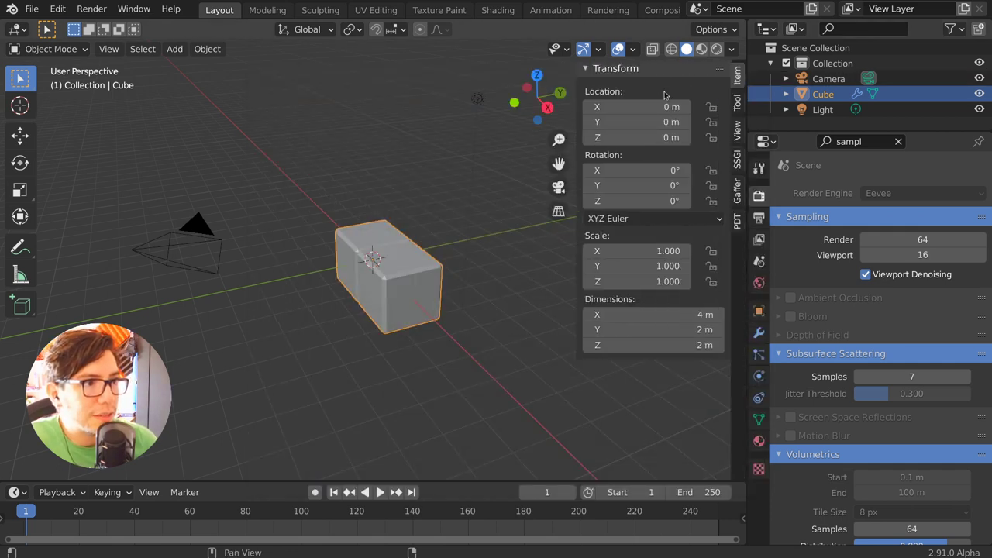
pyautogui.click(736, 130)
pyautogui.click(737, 159)
pyautogui.click(737, 190)
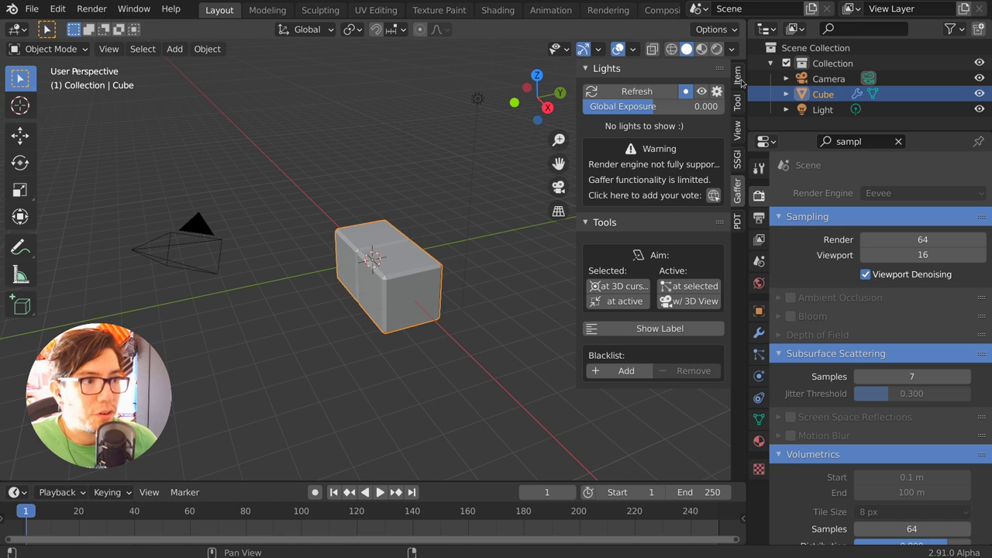
pyautogui.click(737, 75)
pyautogui.press('n')
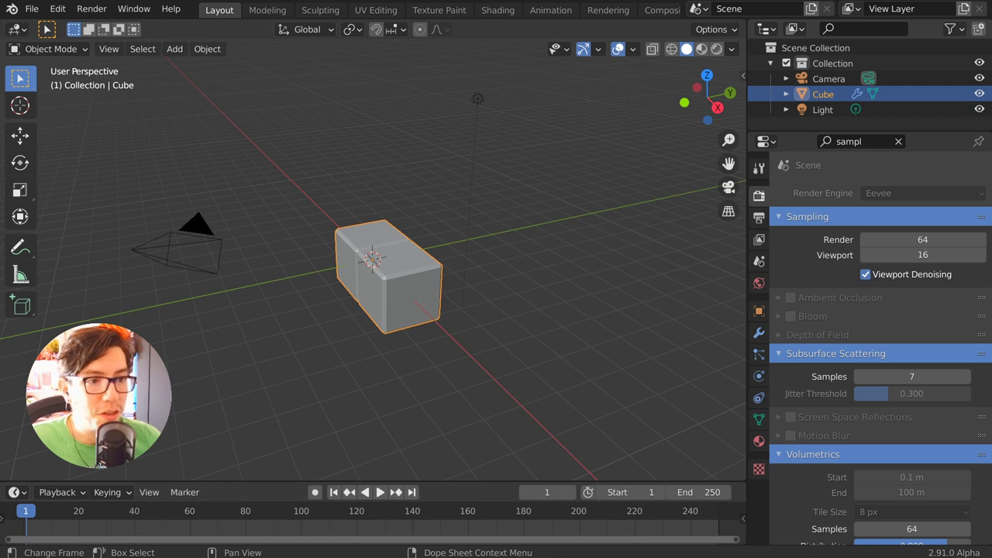
# Switch to the browser, read the "UI: Single tab property search" commit description and go back to the Property Search release notes.
pyautogui.hotkey('alt', 'Tab')
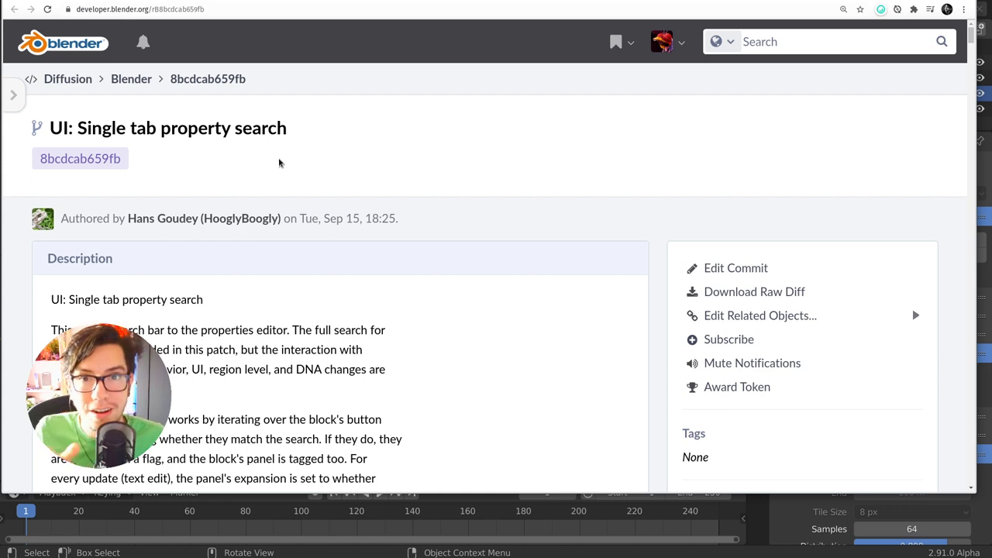
pyautogui.scroll(-5, 298, 162)
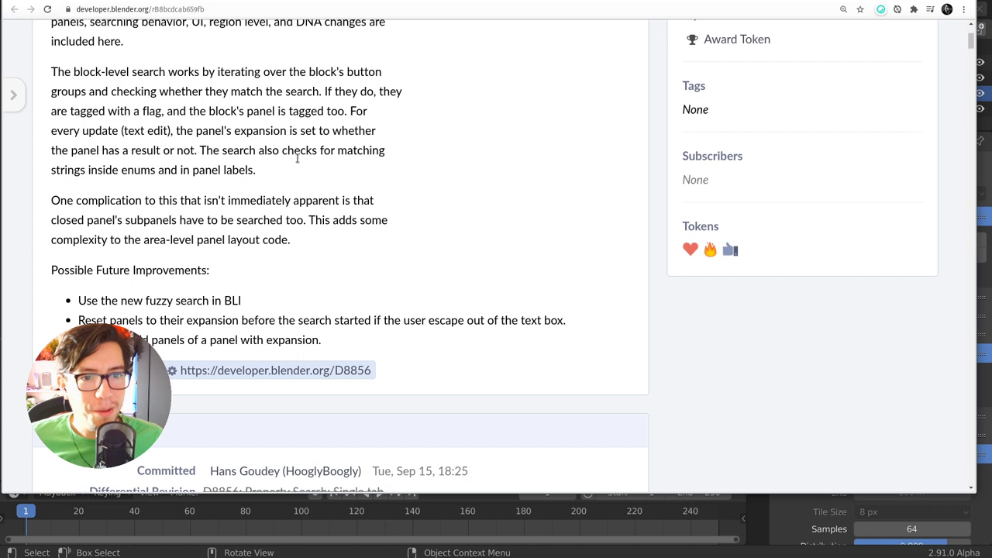
pyautogui.moveTo(243, 212); pyautogui.dragTo(78, 215)
pyautogui.click(124, 215)
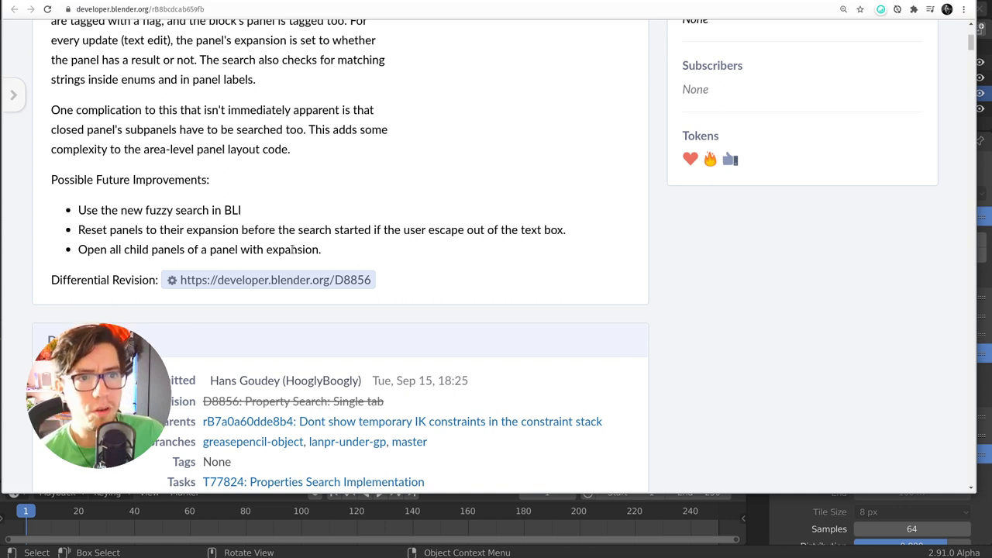
pyautogui.scroll(3, 293, 249)
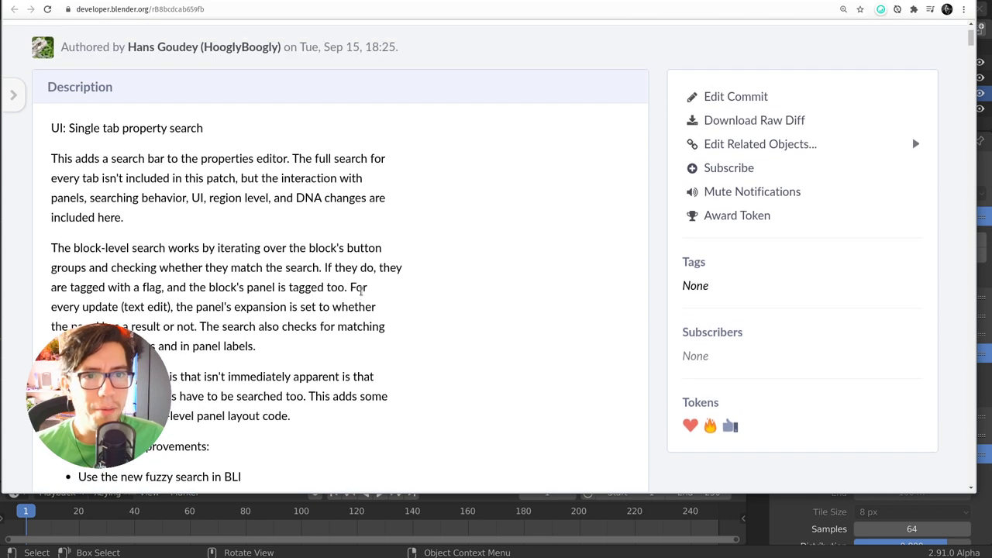
pyautogui.scroll(2, 360, 291)
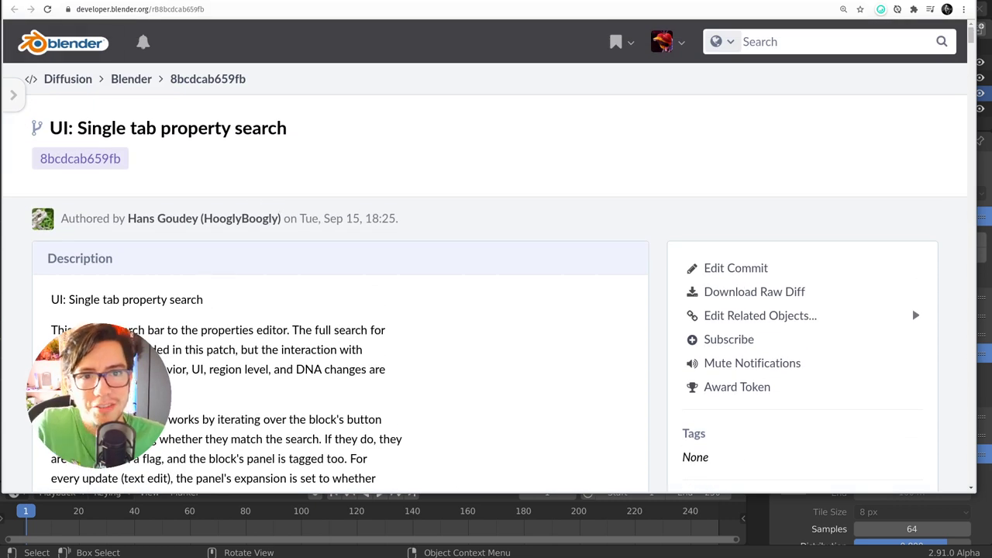
pyautogui.hotkey('alt', 'Left')
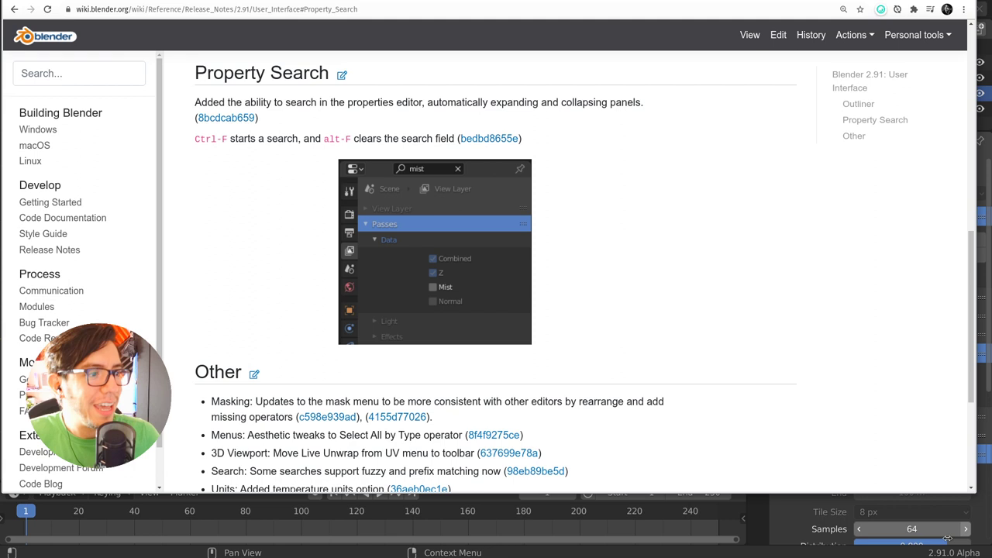
# Switch back to Blender, clear the "sampl" search and show the Cube's modifier properties.
pyautogui.hotkey('alt', 'Tab')
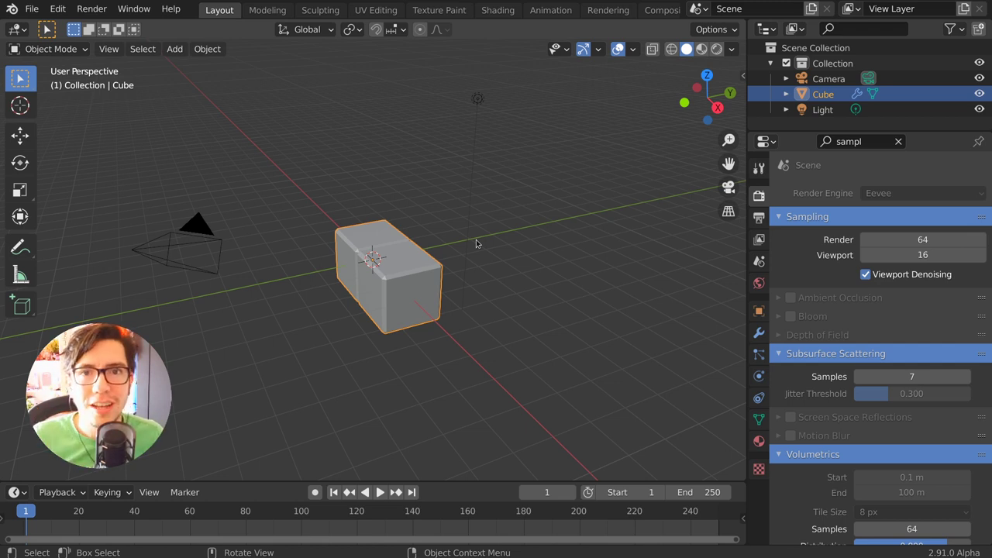
pyautogui.click(898, 142)
pyautogui.click(759, 332)
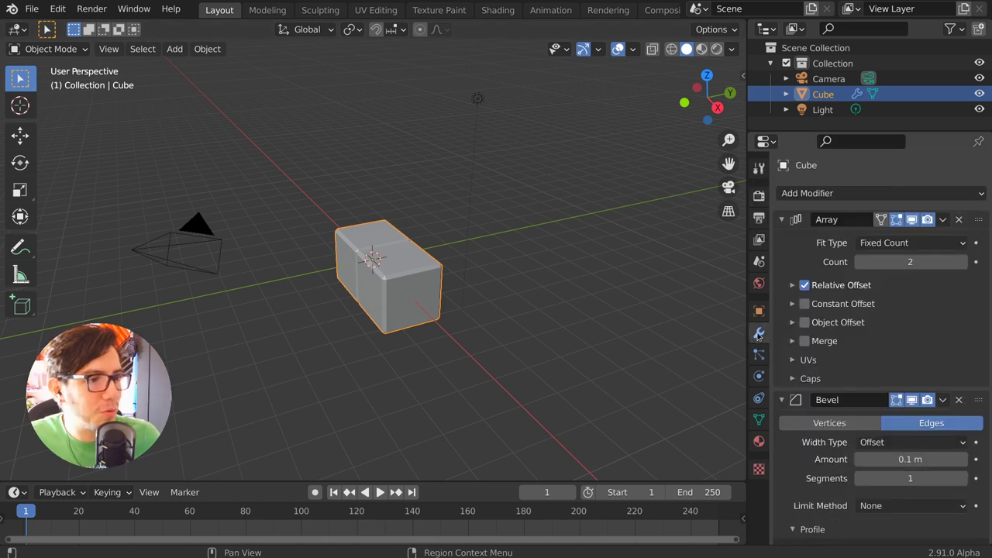
# Look over the list of modifiers that can be added and the operator search, choosing nothing.
pyautogui.click(891, 194)
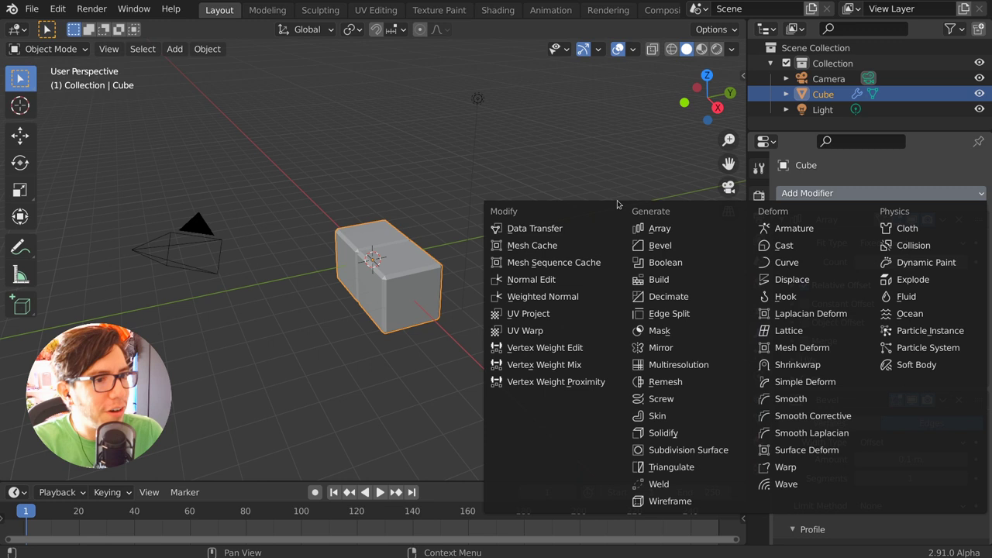
pyautogui.press('Escape')
pyautogui.press('F3')
pyautogui.press('Escape')
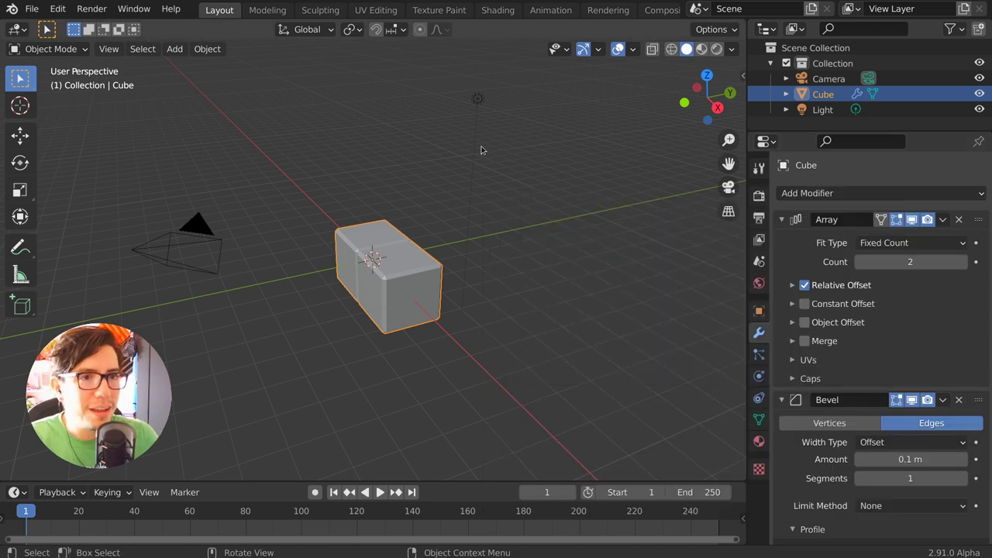